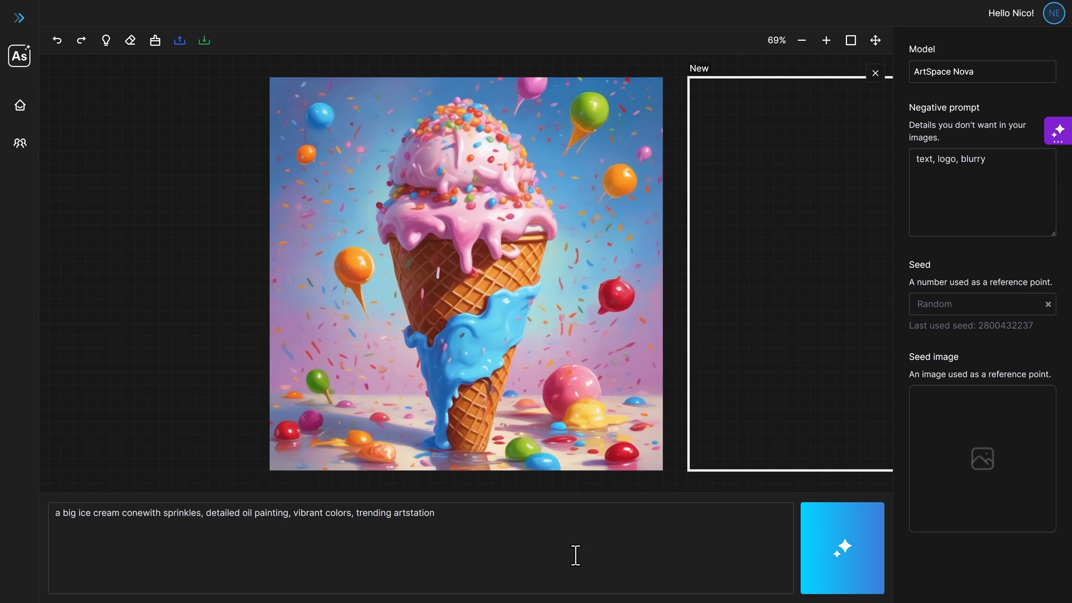
click(1001, 327)
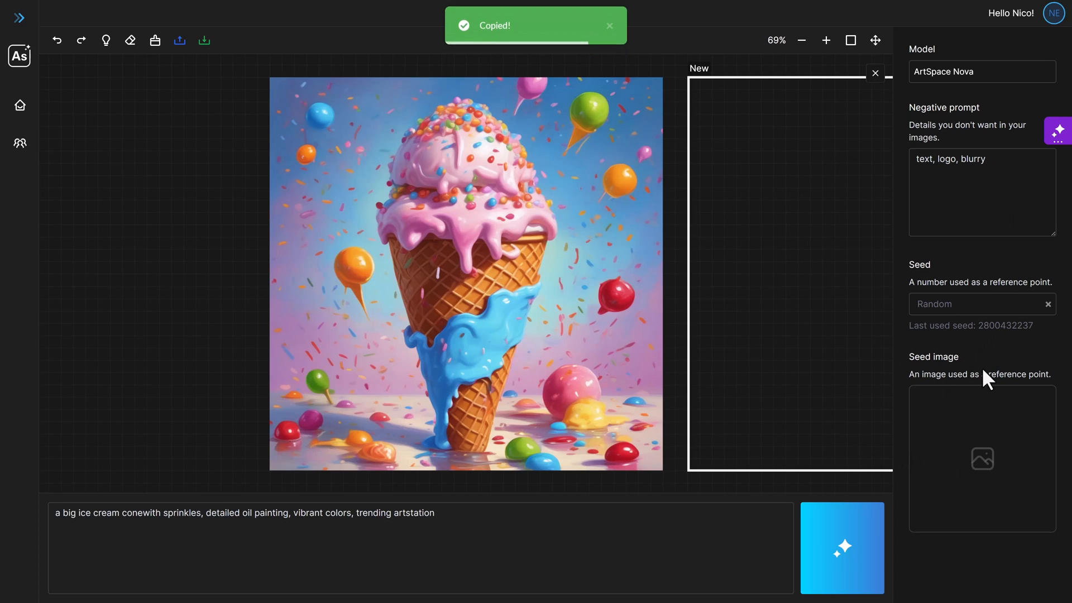
click(981, 302)
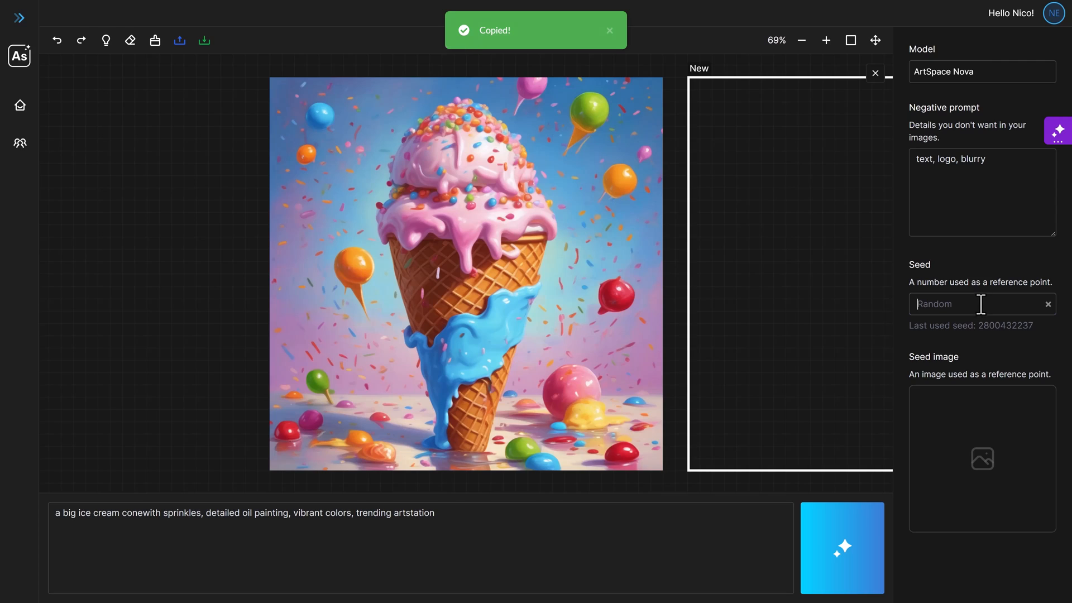
key(ctrl+v)
key(Return)
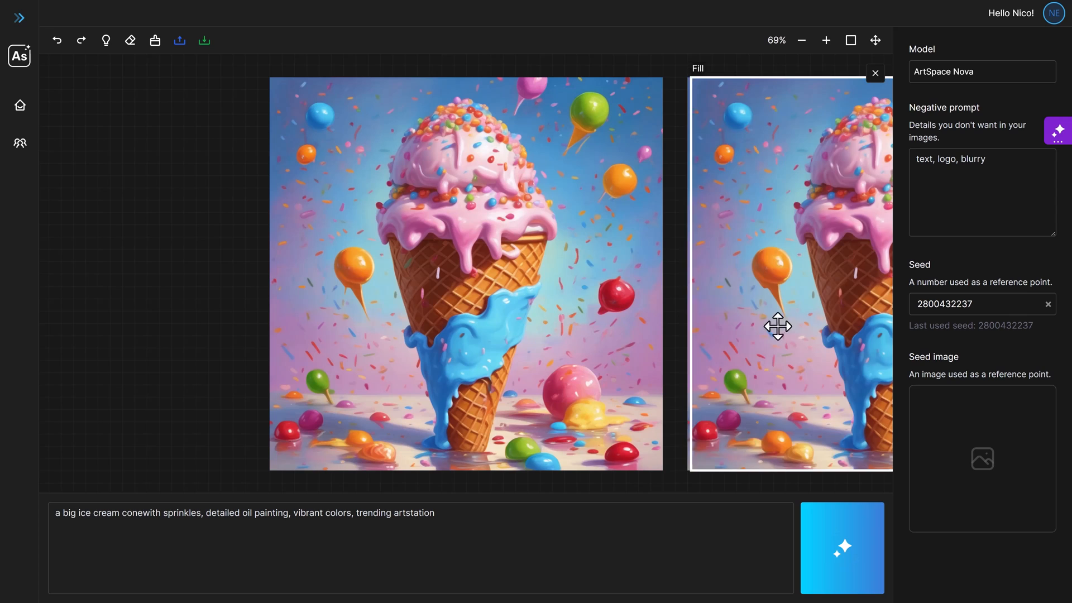
scroll(720, 291, down, 3)
drag(721, 292, 521, 275)
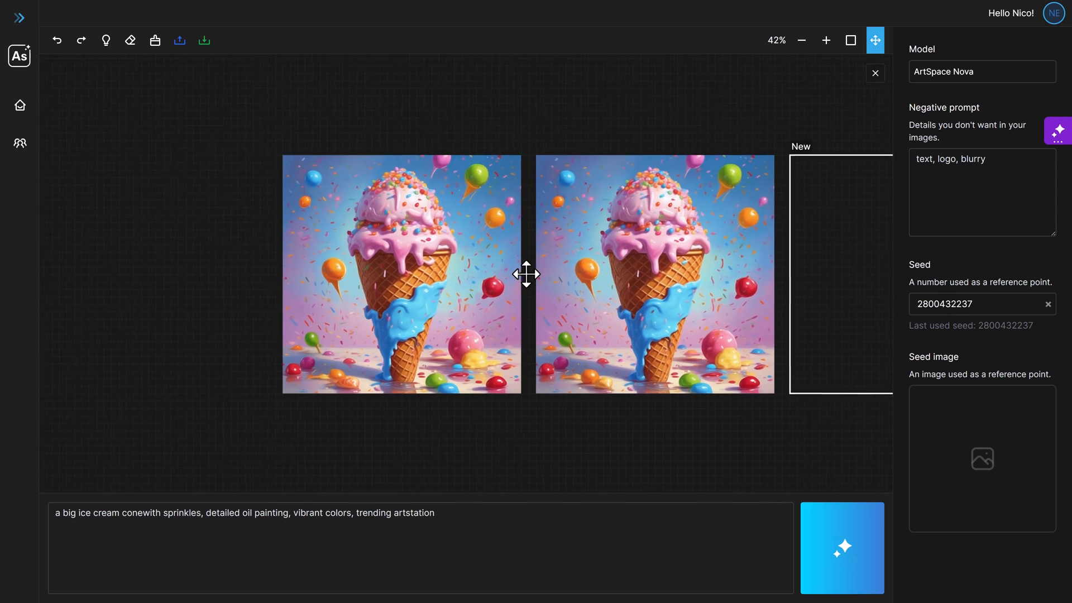
drag(756, 287, 560, 283)
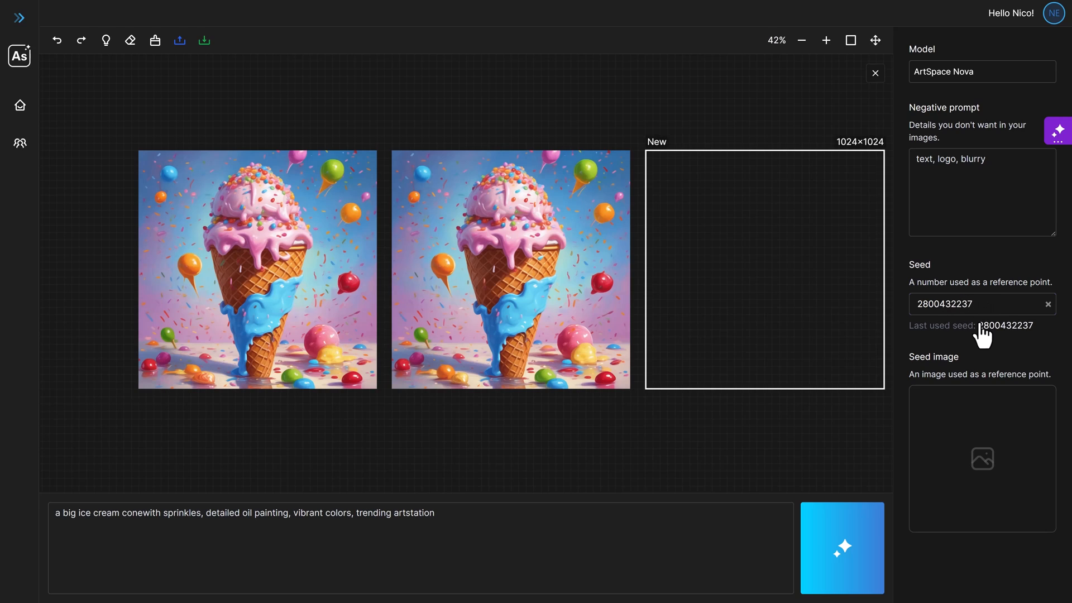
click(854, 524)
drag(766, 380, 669, 382)
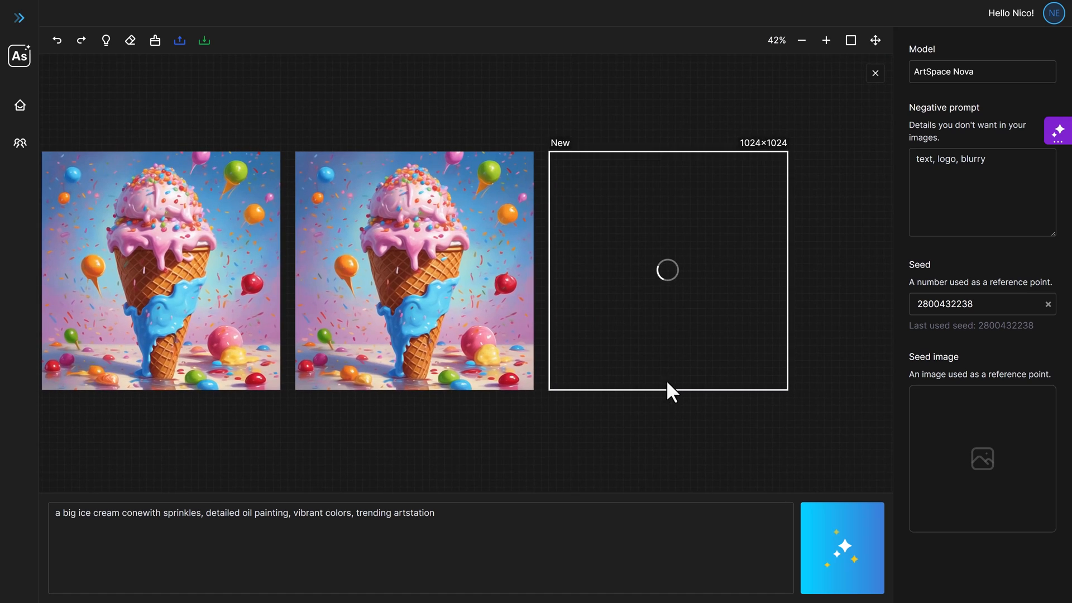
scroll(669, 382, up, 3)
drag(757, 402, 740, 436)
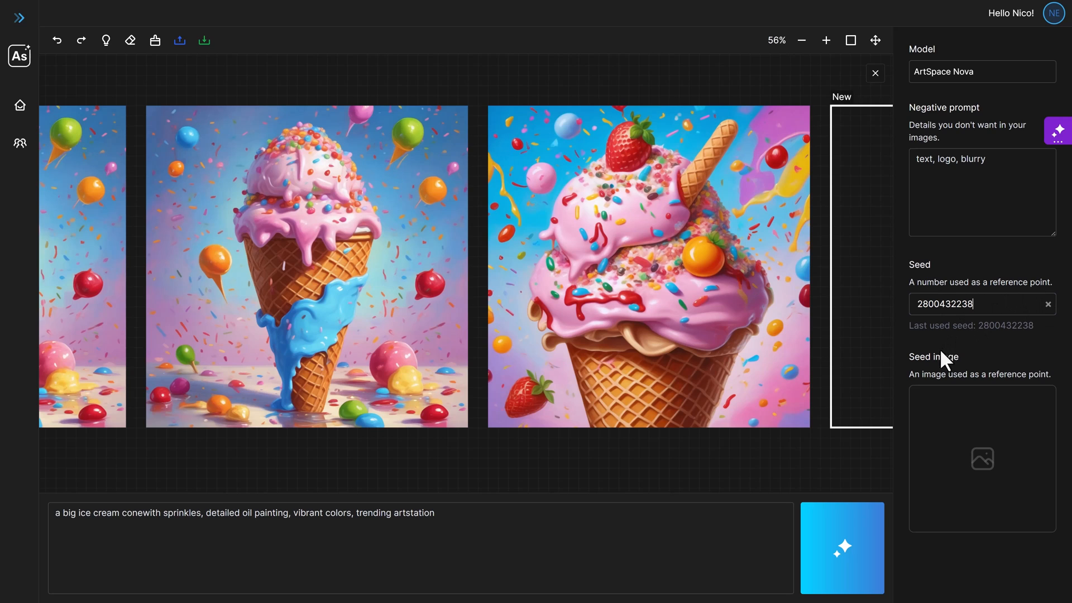
click(847, 551)
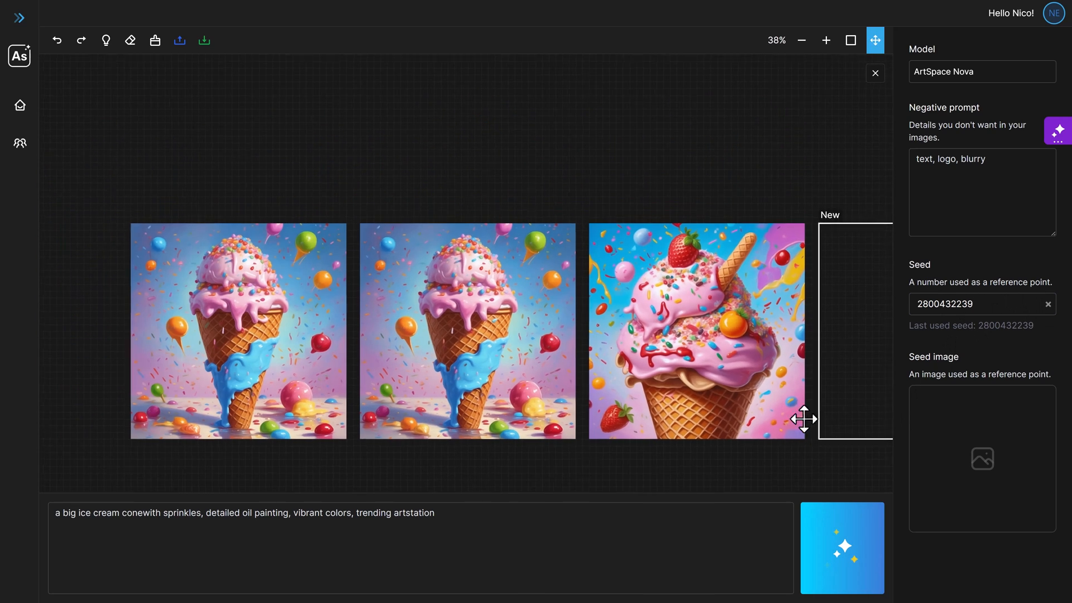
click(848, 49)
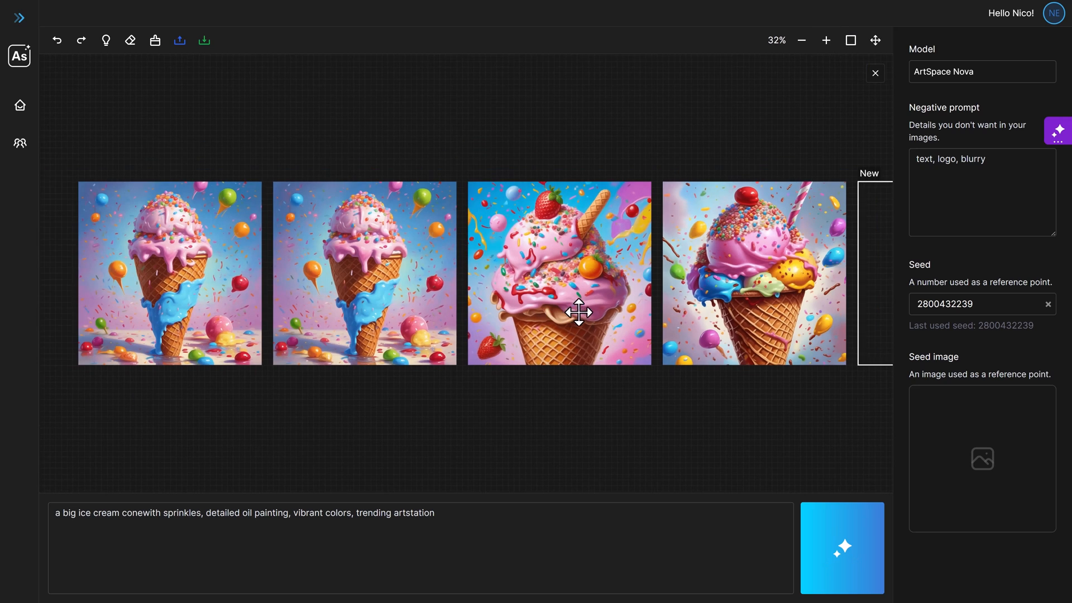
Step: Move the generation frame below the first image, clear the seed, and generate an image with a random seed
drag(842, 249, 217, 407)
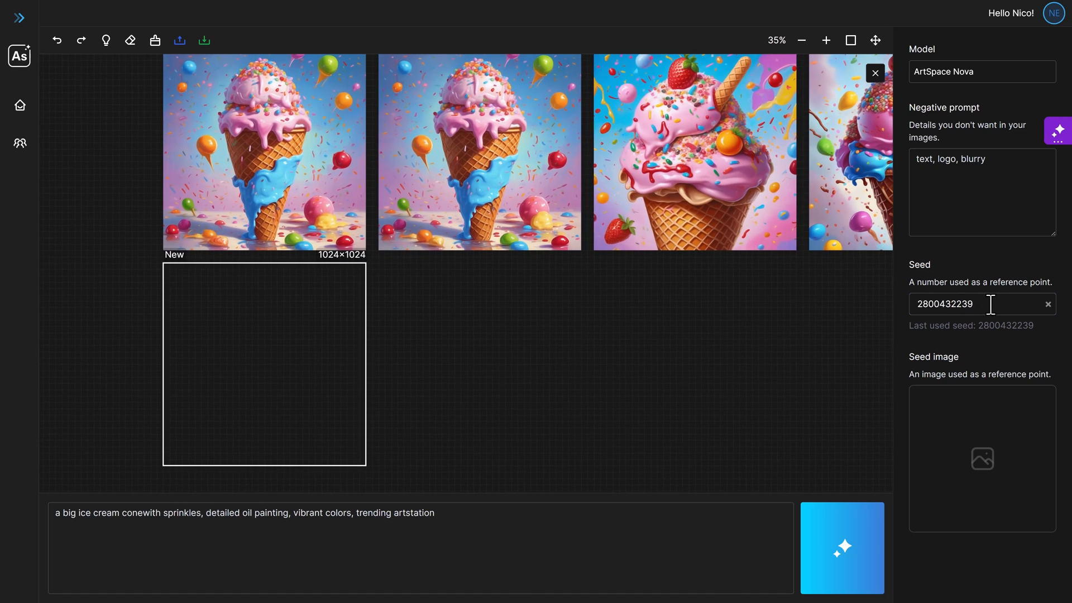
drag(976, 304, 913, 305)
key(BackSpace)
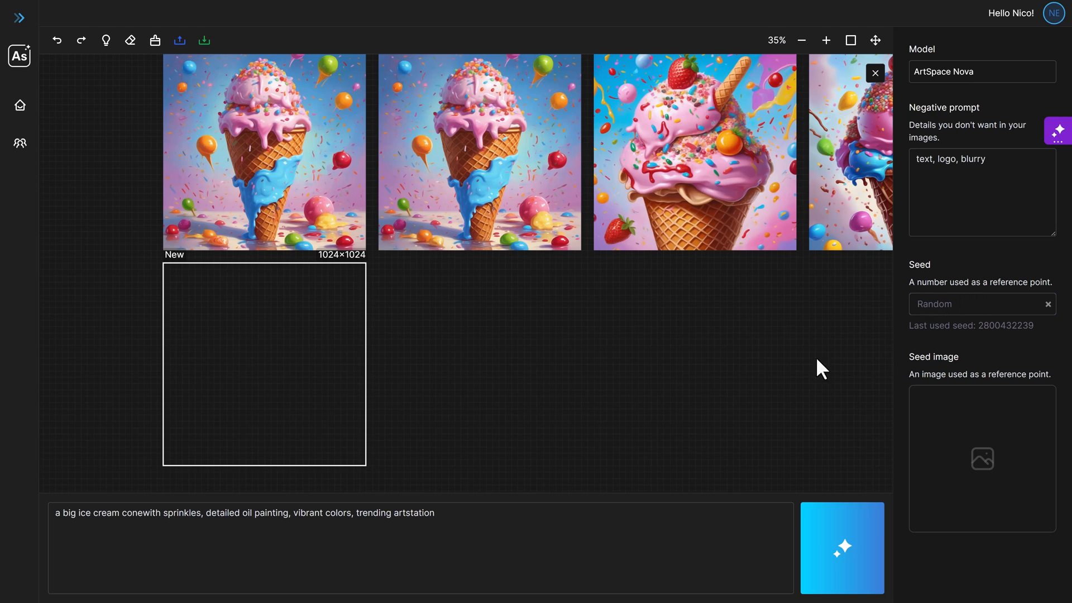
click(835, 529)
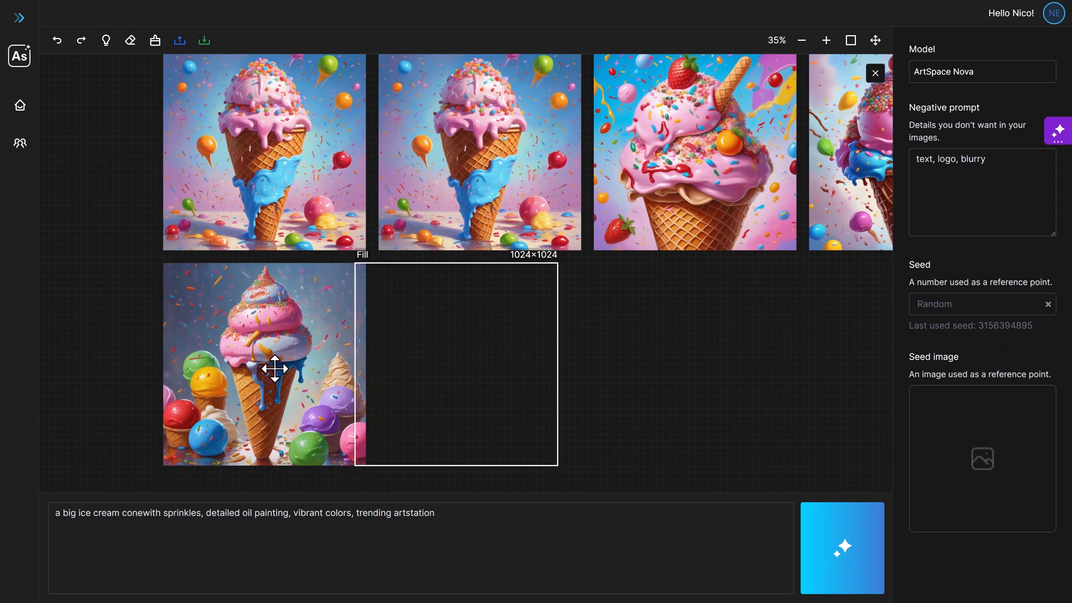
scroll(225, 405, up, 2)
scroll(263, 399, up, 2)
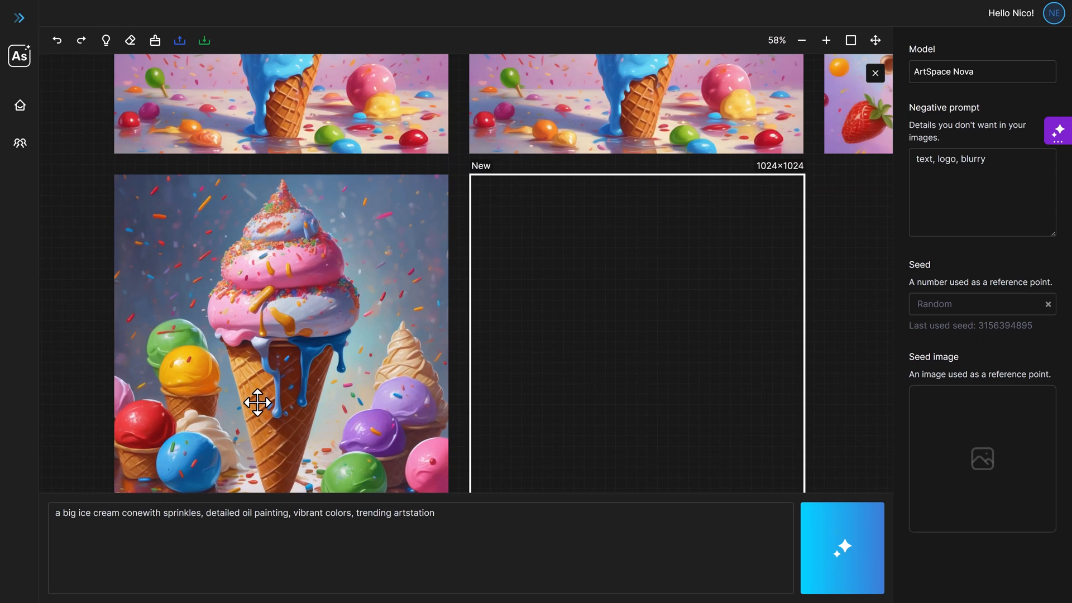
scroll(257, 405, down, 3)
click(1017, 331)
click(953, 304)
key(ctrl+v)
key(BackSpace)
text(6)
key(BackSpace)
text(4)
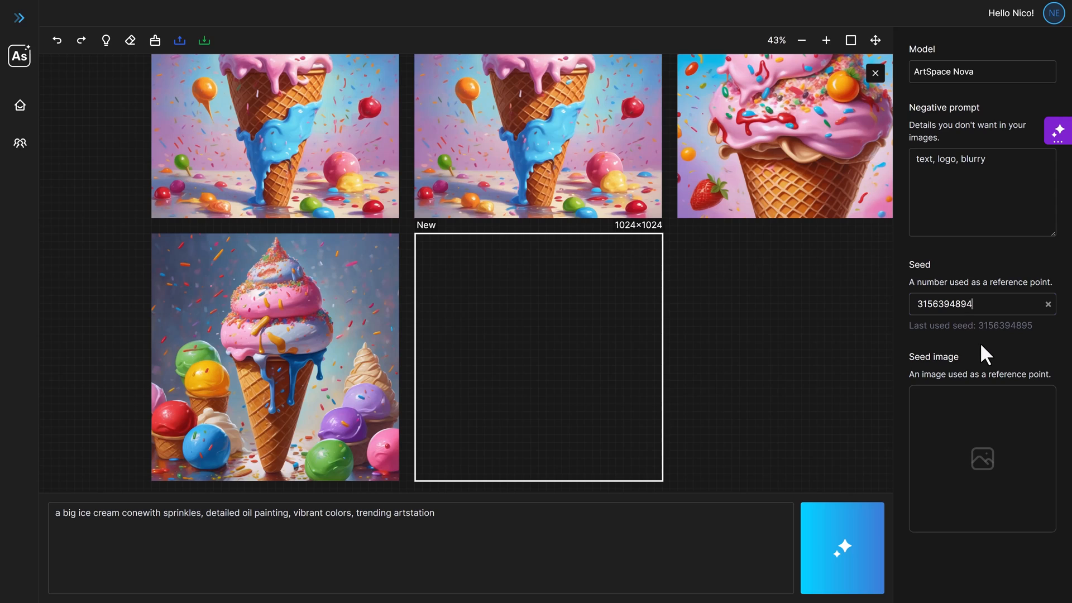
click(856, 531)
scroll(675, 403, up, 2)
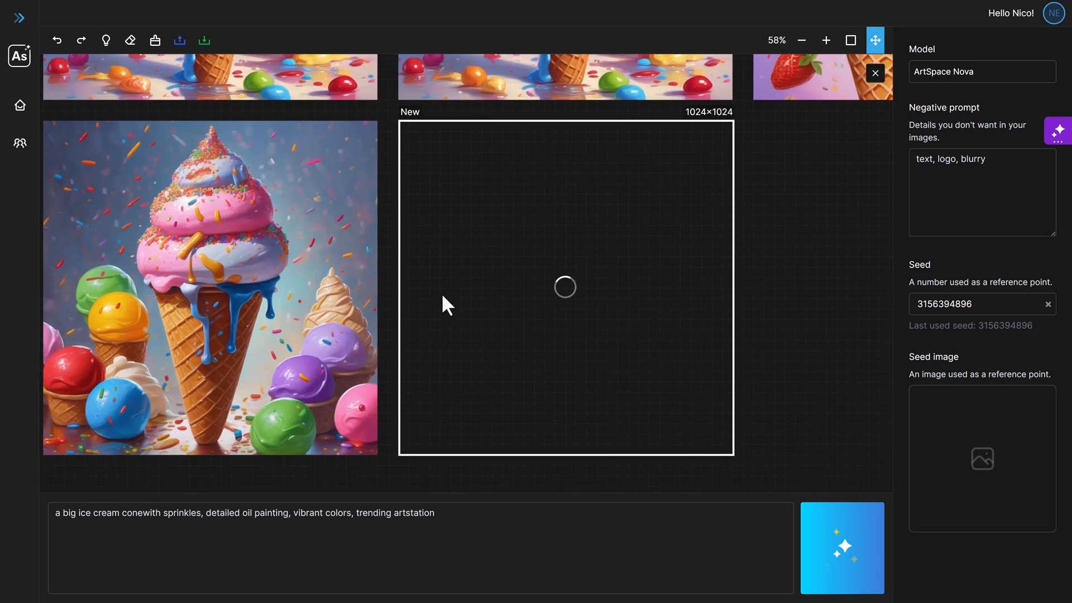
scroll(226, 322, down, 2)
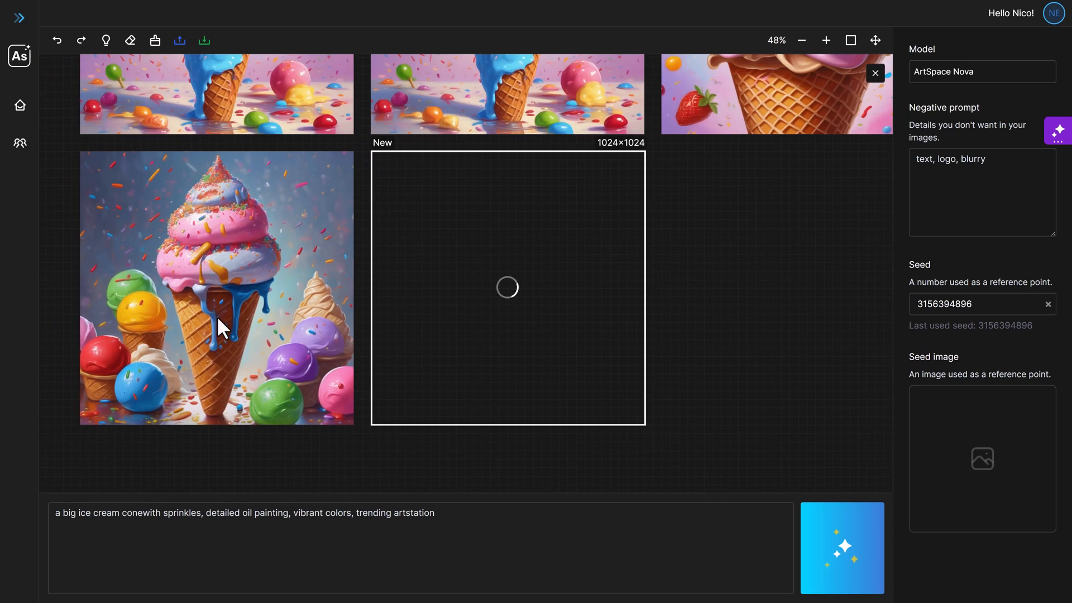
Step: Move the generation frame below the second row's first image to start a third row
click(254, 539)
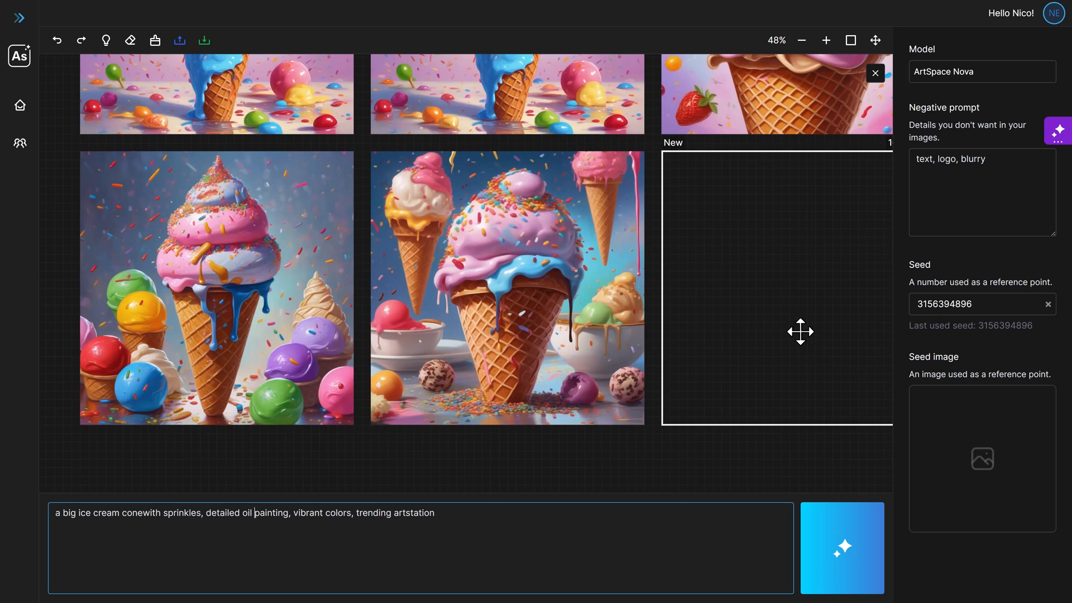
scroll(419, 270, down, 2)
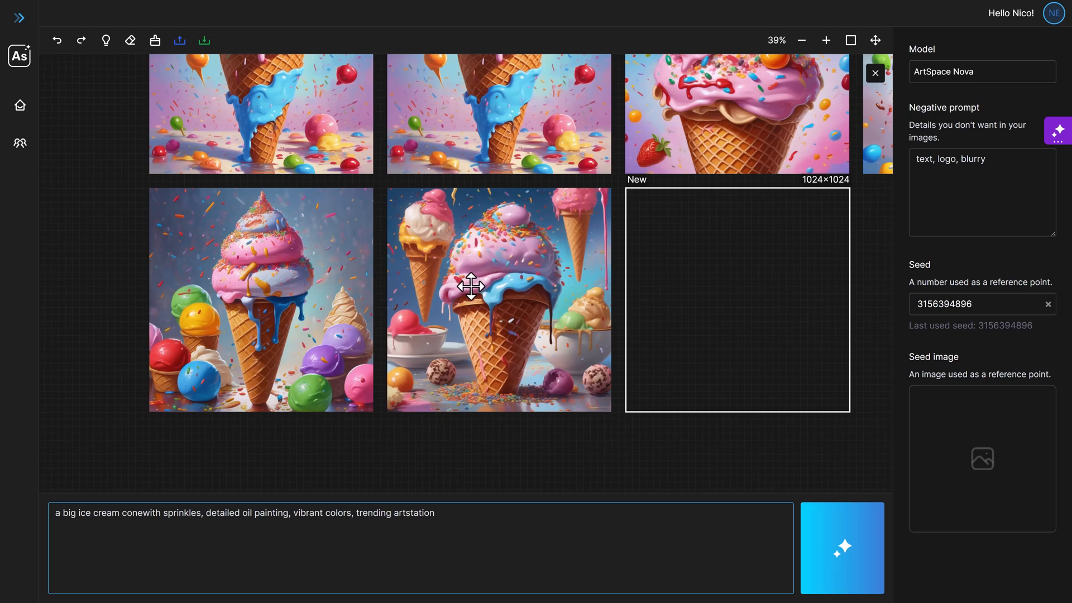
mouse_move(679, 239)
mouse_down()
mouse_move(496, 275)
mouse_move(682, 239)
mouse_up()
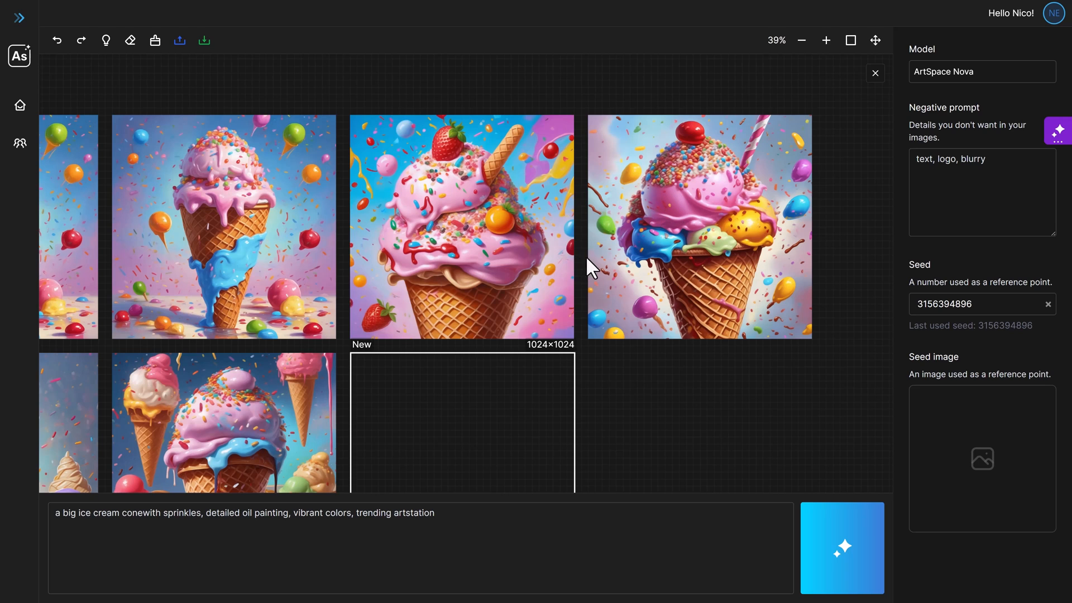
scroll(484, 265, down, 6)
drag(515, 334, 424, 364)
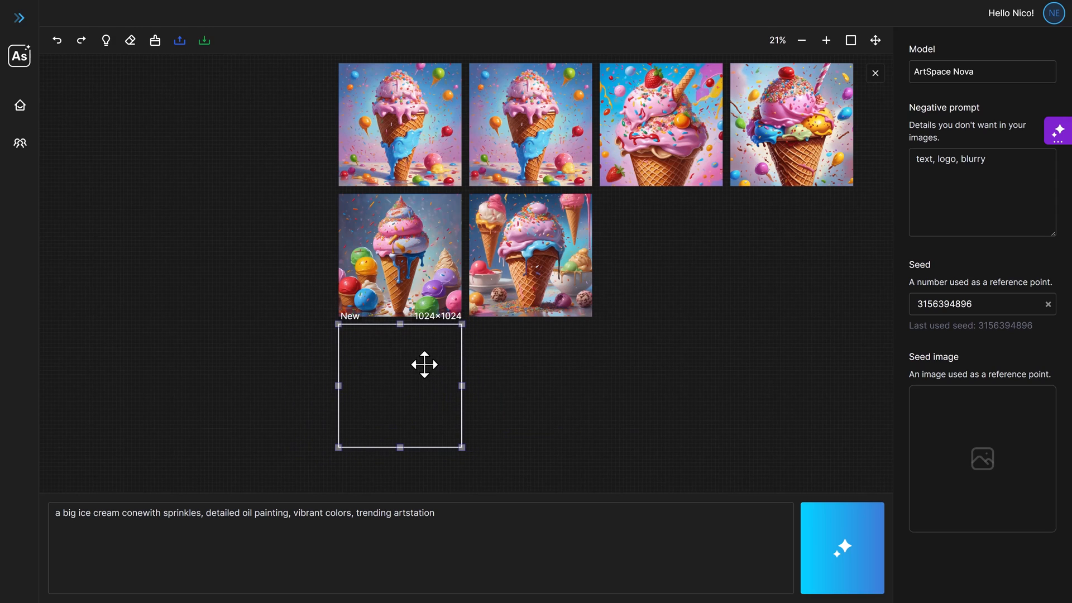
Step: Clear the seed and generate two images with random seeds in the third row
click(1047, 304)
click(860, 551)
scroll(458, 435, up, 4)
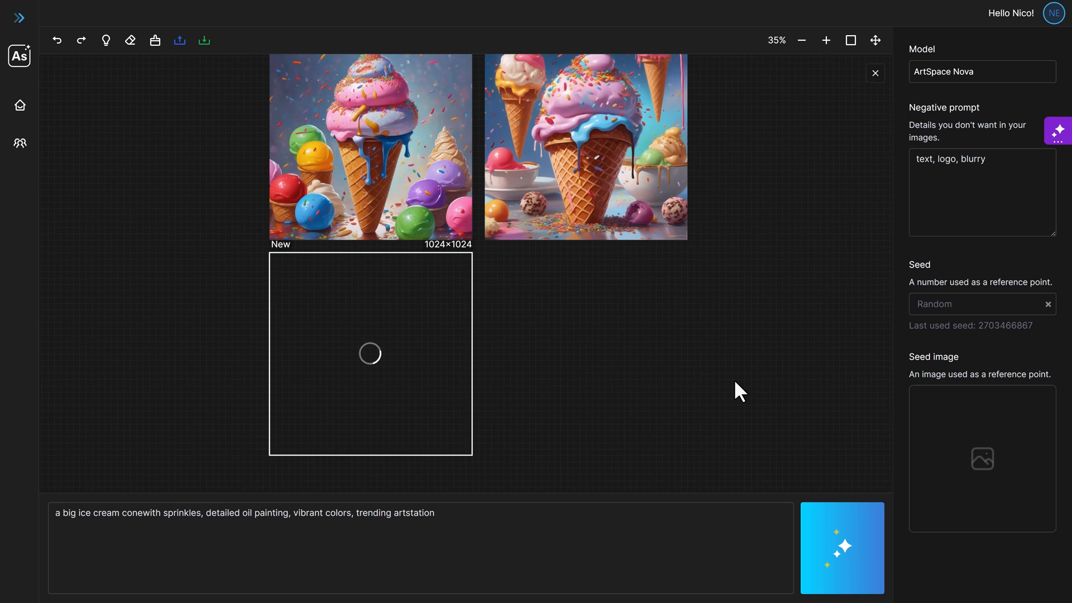
click(837, 531)
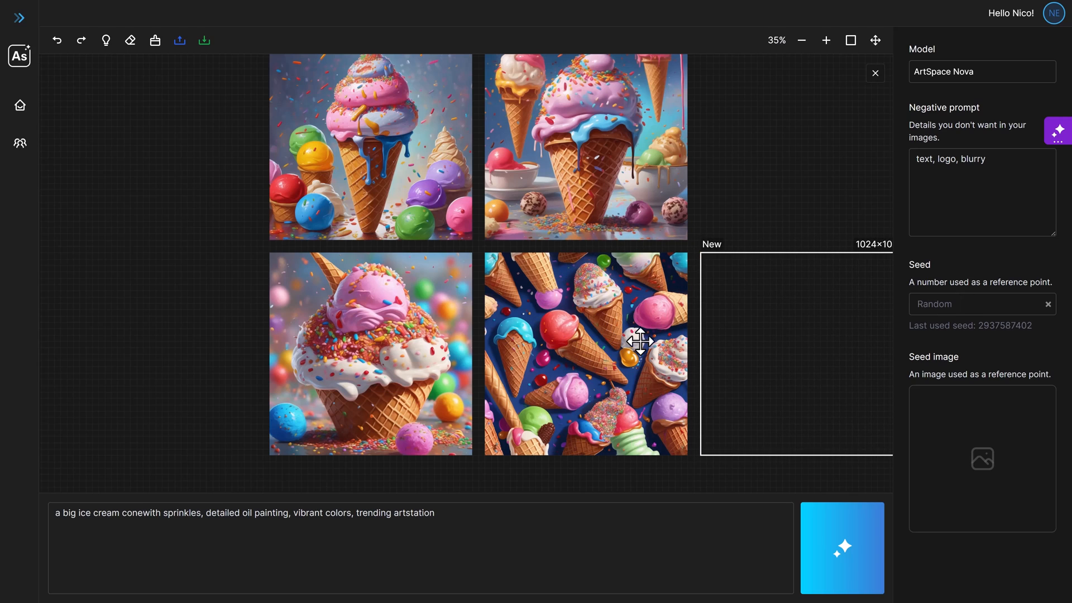
click(1002, 329)
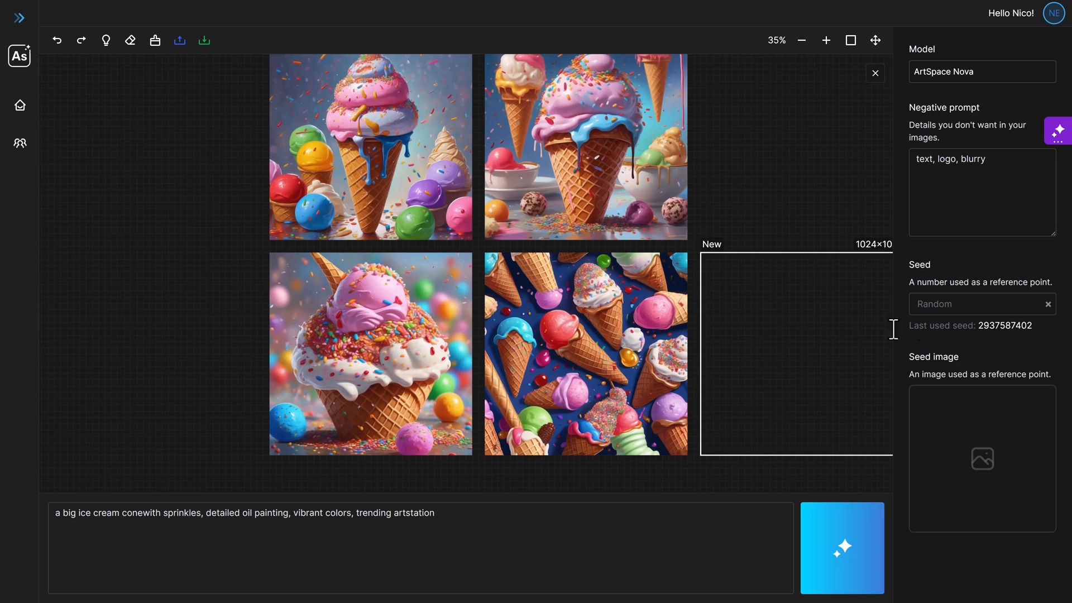
click(969, 304)
key(ctrl+v)
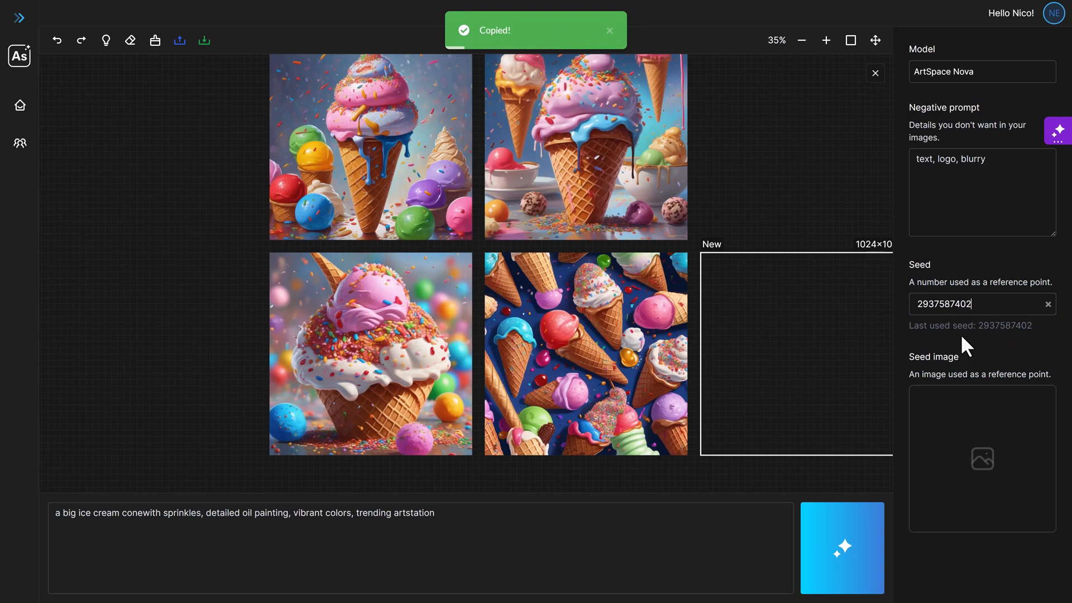
key(BackSpace)
text(3)
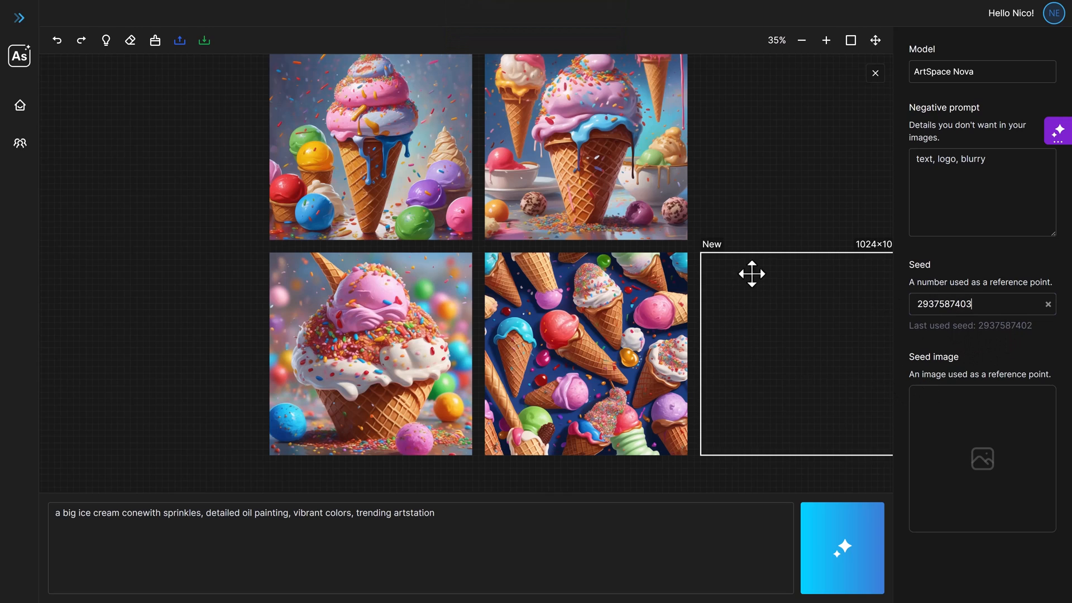
key(Return)
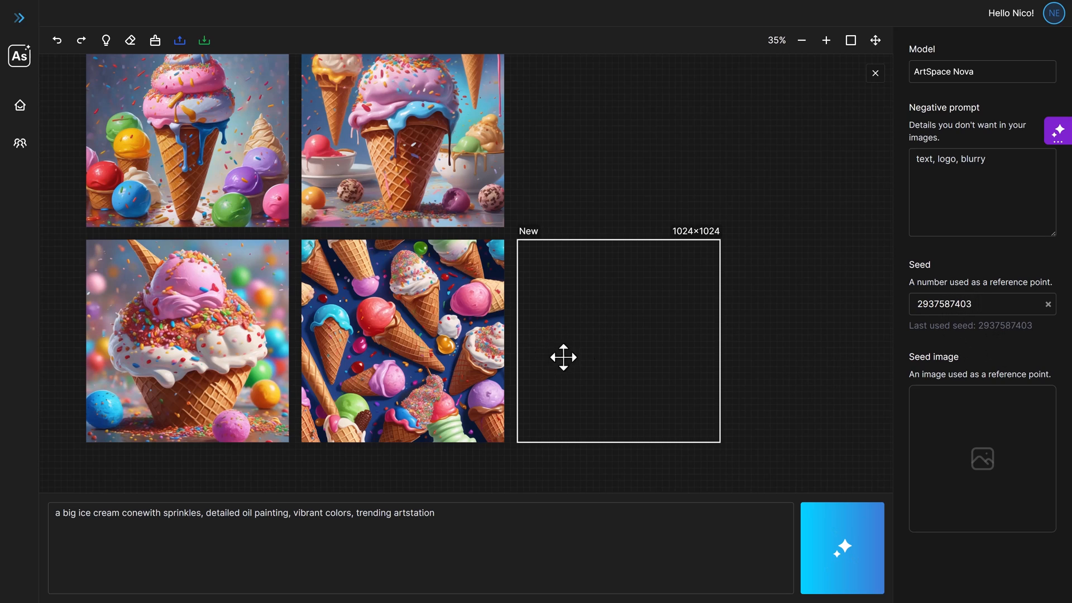
scroll(541, 342, down, 2)
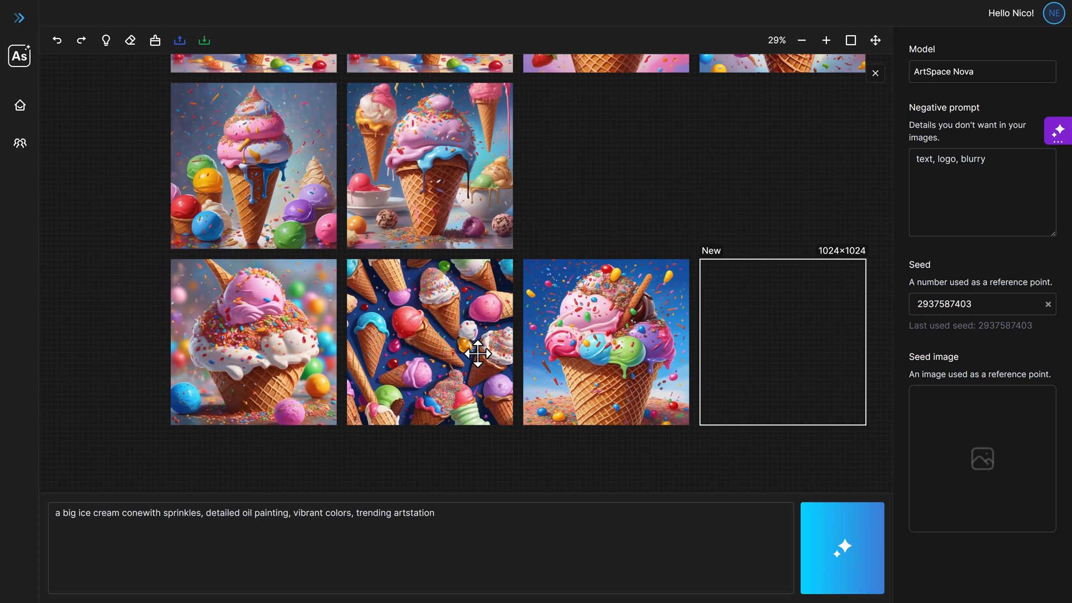
scroll(521, 355, down, 1)
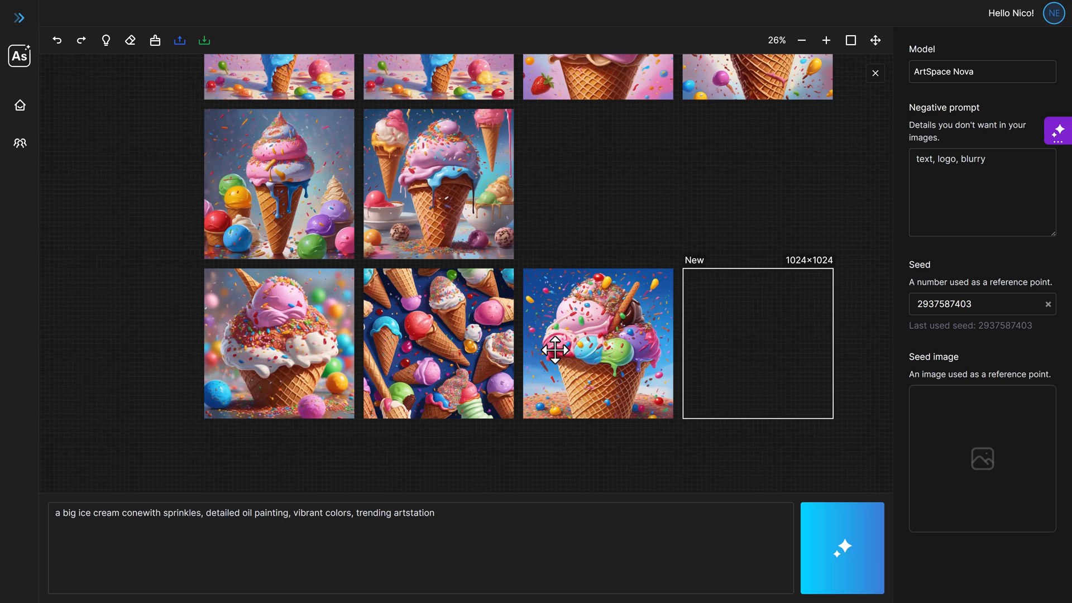
click(841, 545)
scroll(608, 195, down, 1)
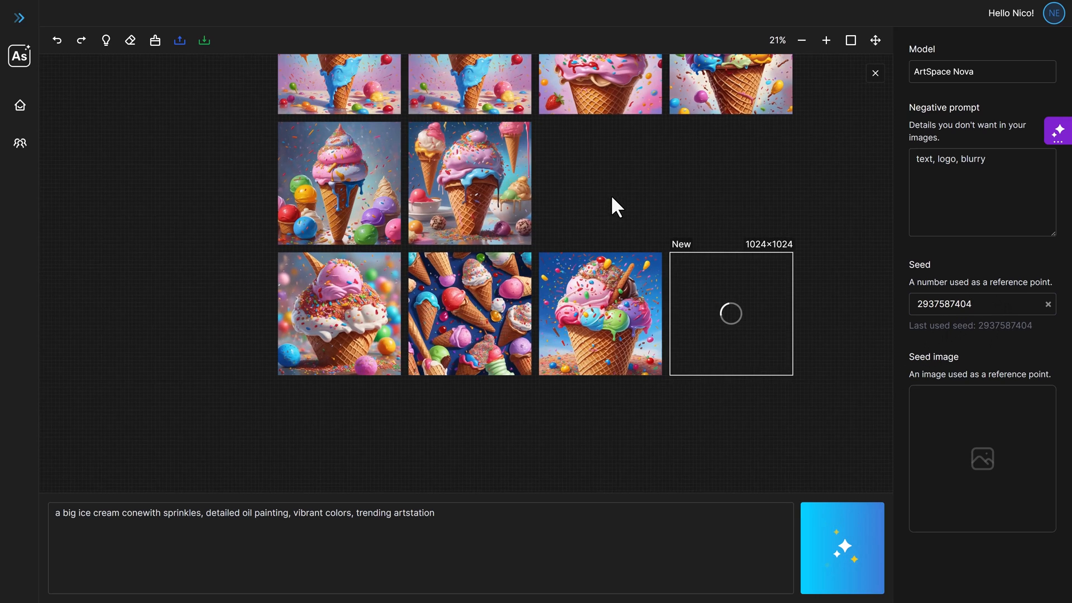
drag(612, 206, 615, 303)
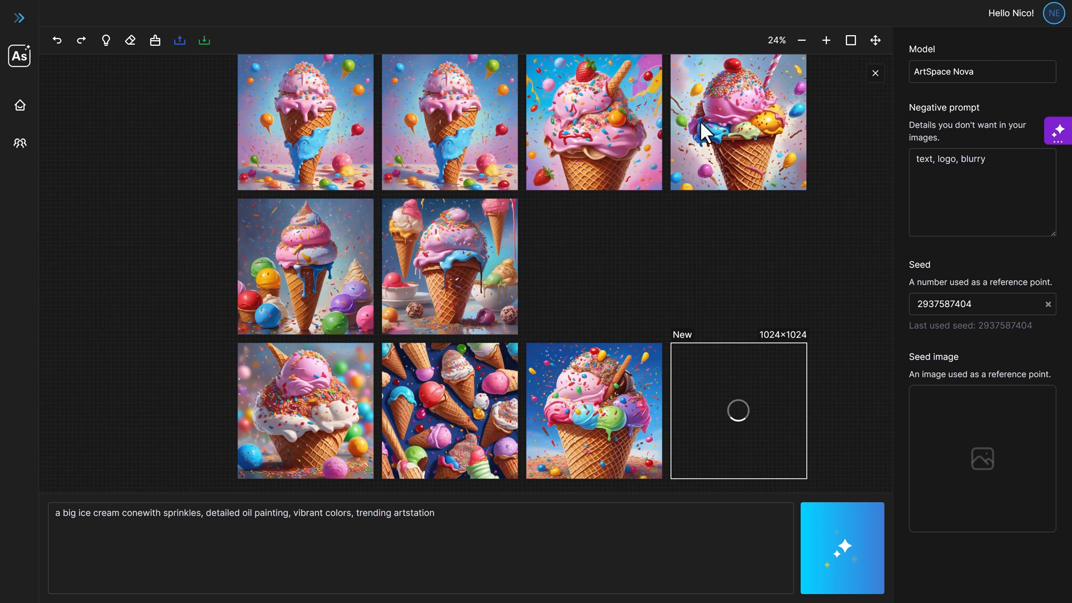
scroll(607, 306, up, 1)
drag(607, 306, 606, 220)
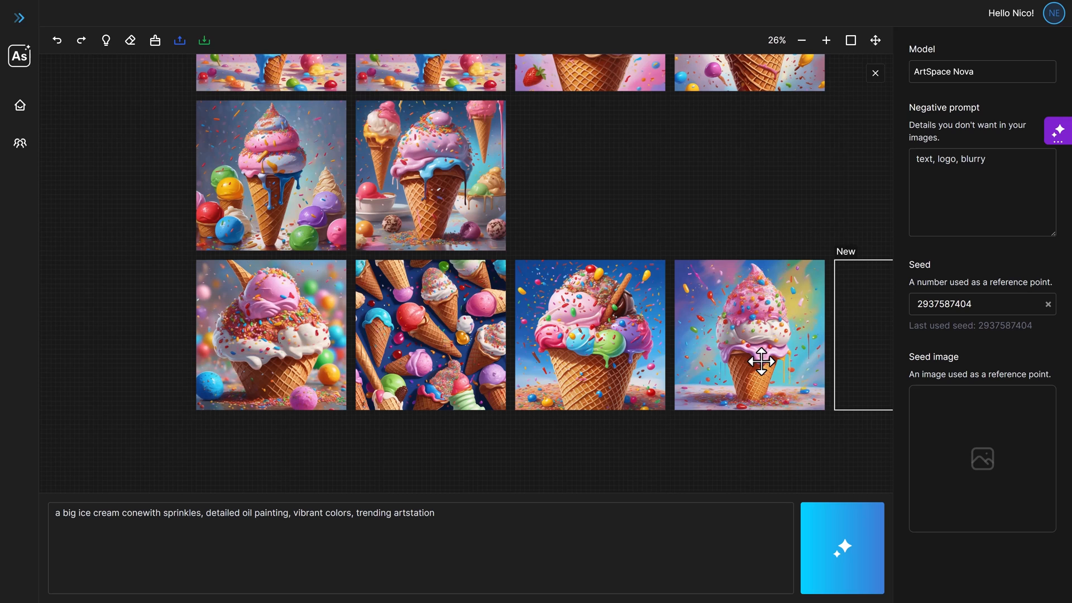
click(455, 359)
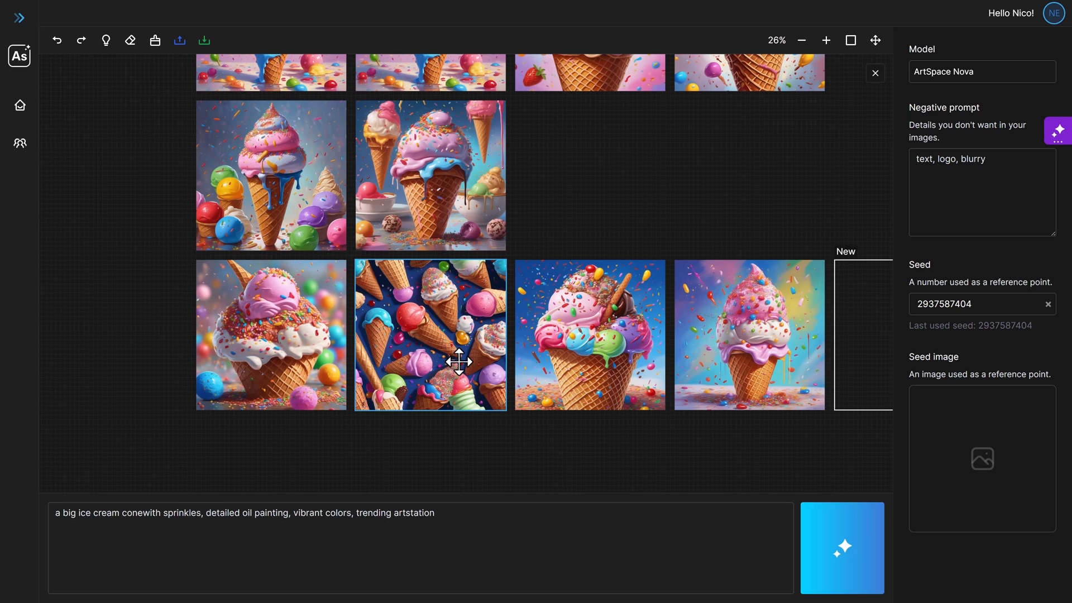
scroll(459, 362, down, 3)
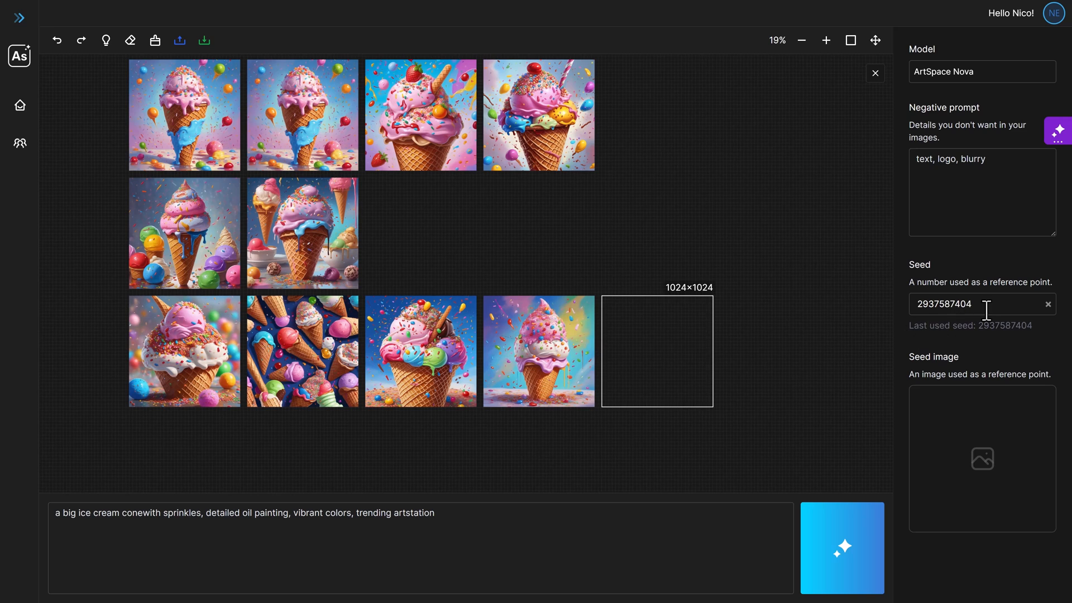
click(859, 513)
scroll(611, 399, up, 5)
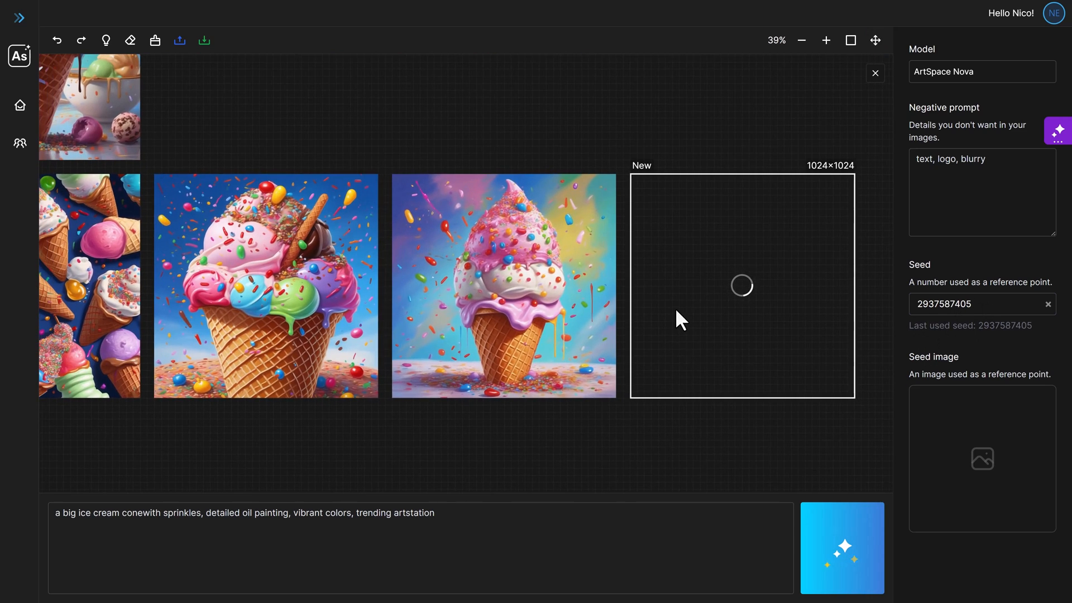
scroll(650, 324, down, 3)
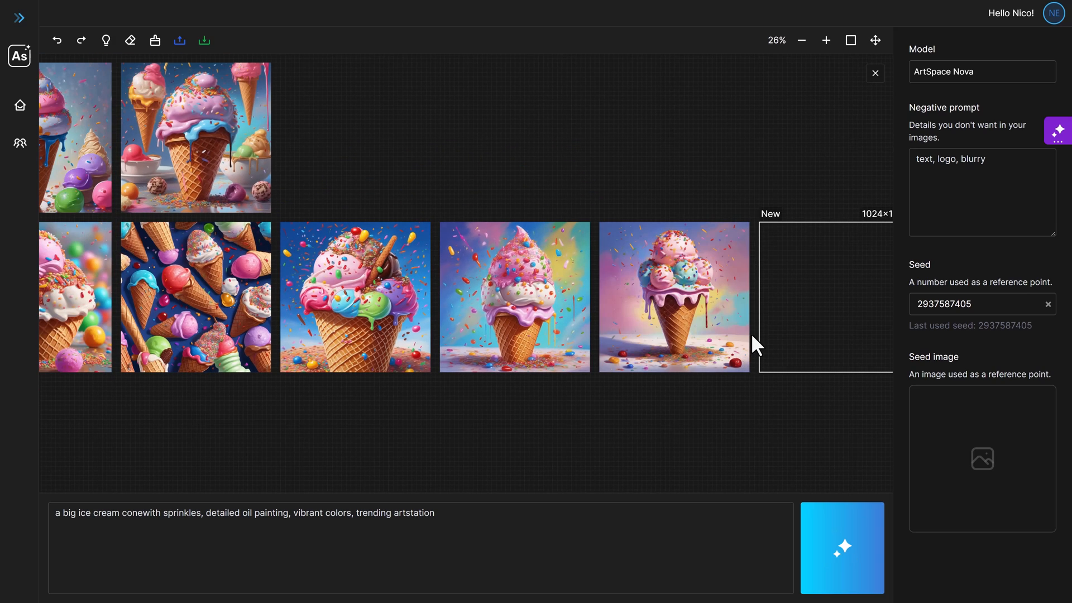